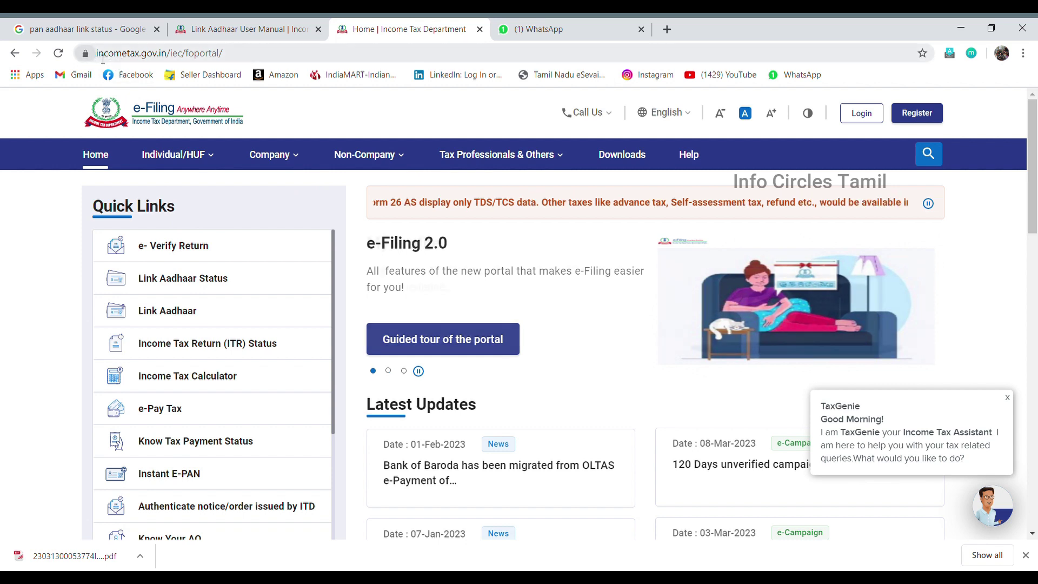
Highlight the portal's web address in the address bar
drag(99, 58, 223, 58)
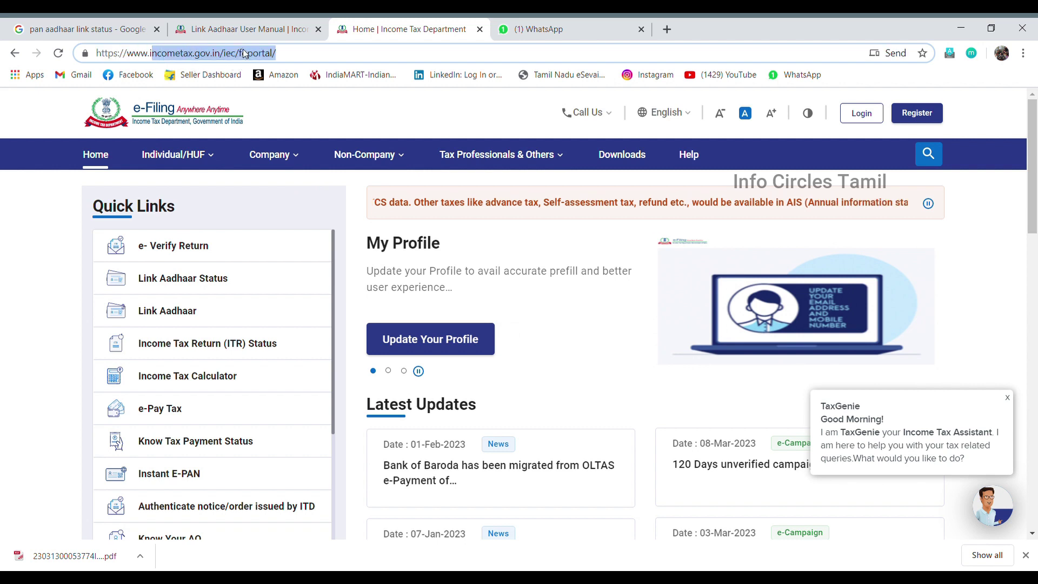
click(277, 56)
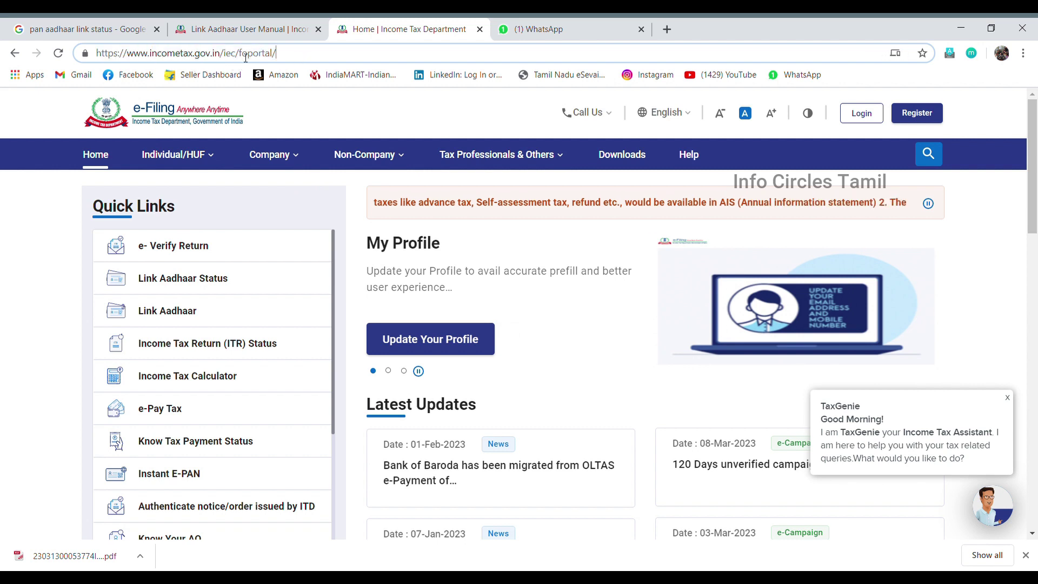
drag(303, 56, 98, 58)
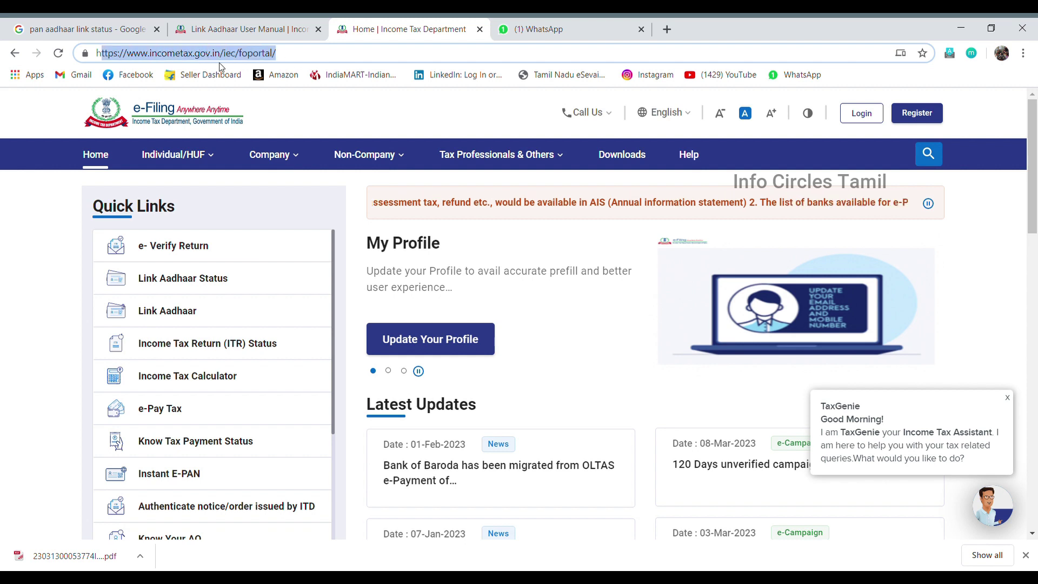
click(301, 61)
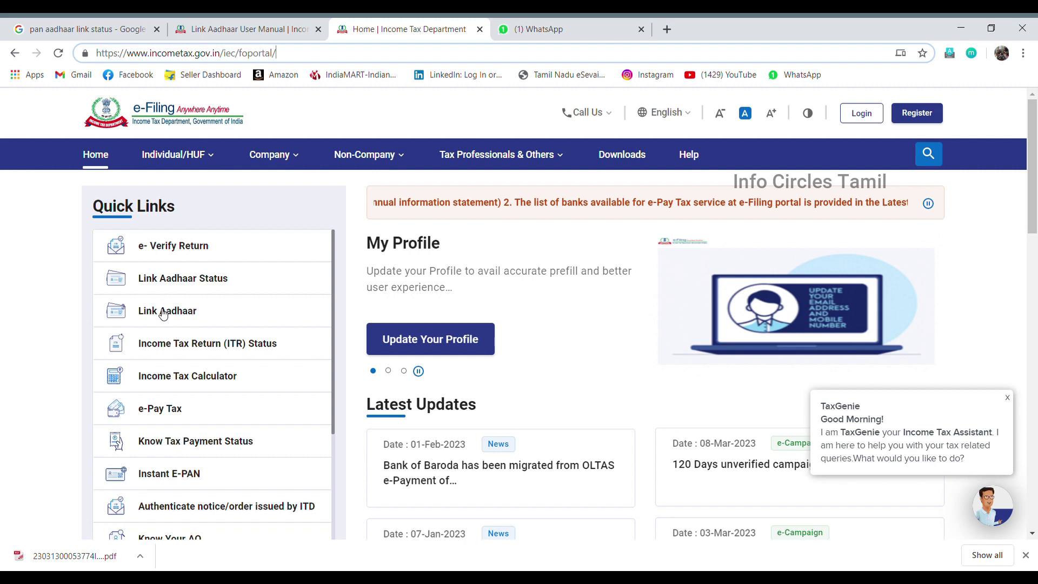
Check Link Aadhaar Status by entering the PAN and Aadhaar number
click(182, 279)
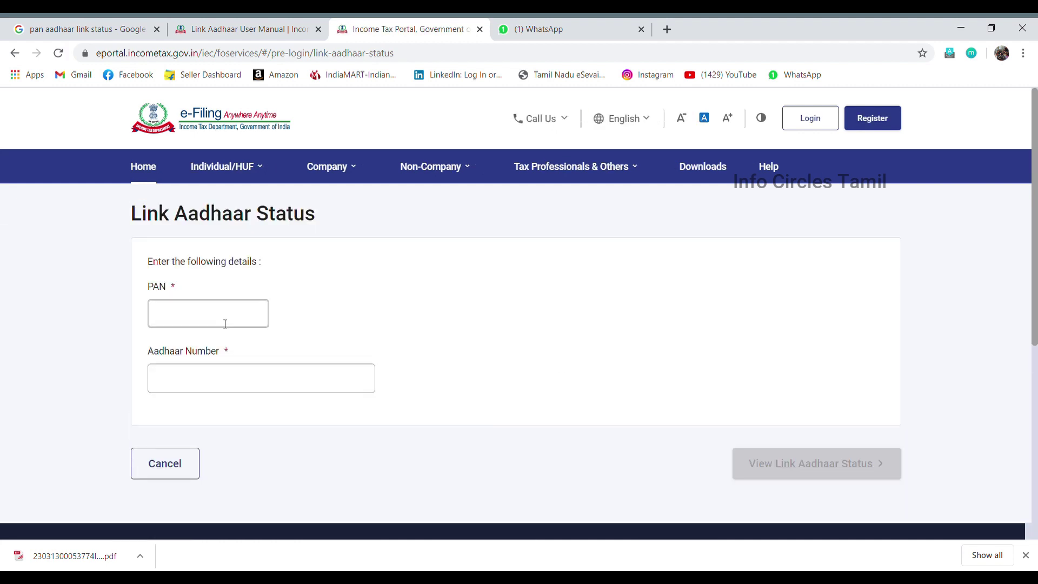
drag(127, 216, 324, 222)
click(326, 221)
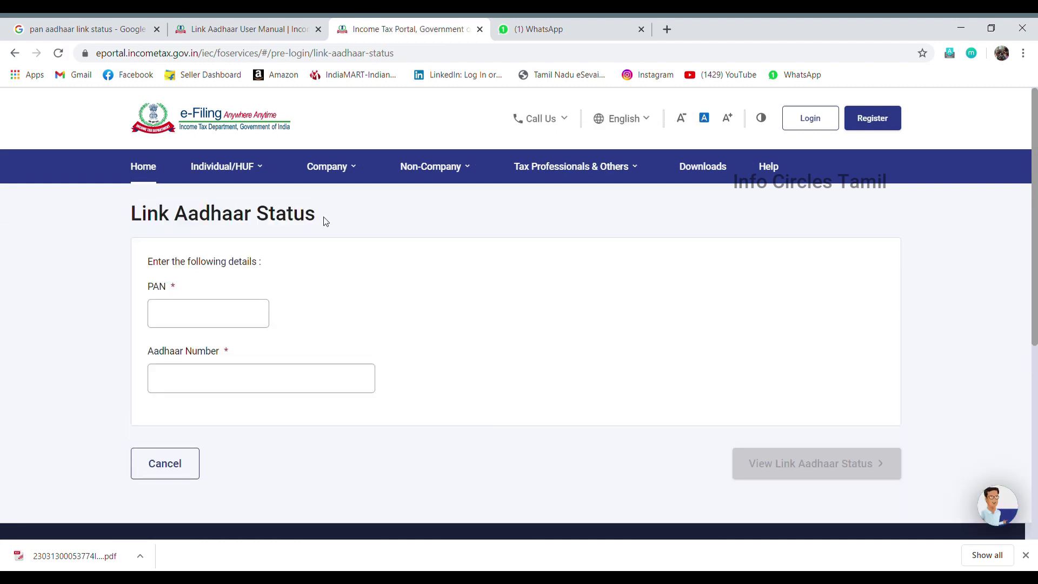
click(201, 313)
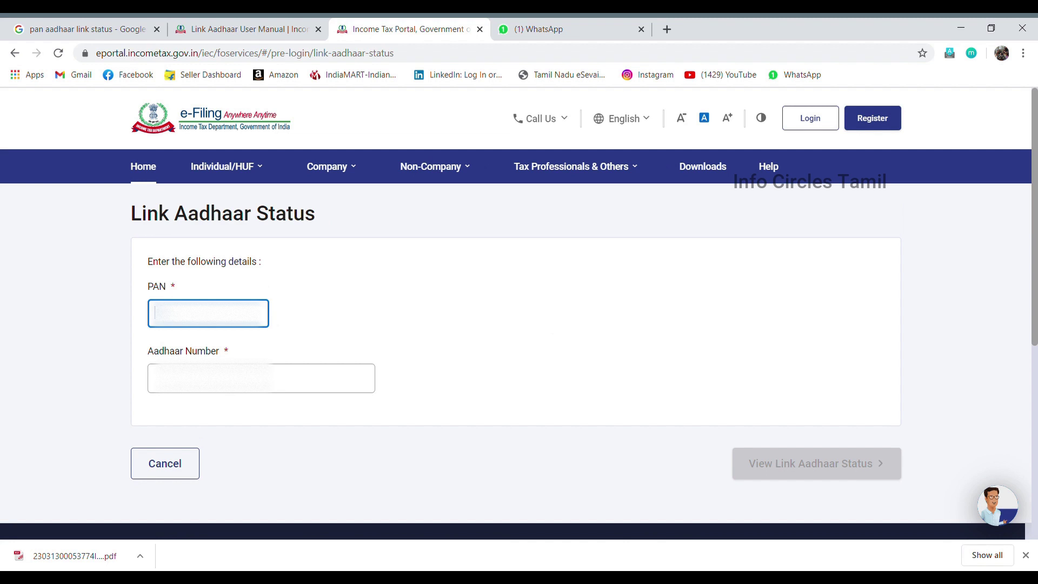
click(230, 391)
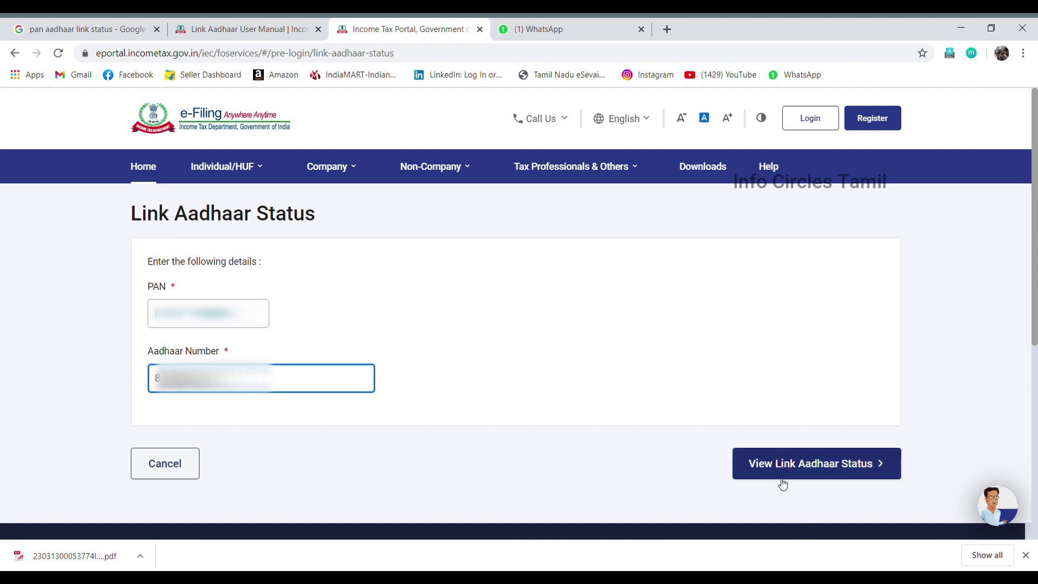
click(818, 475)
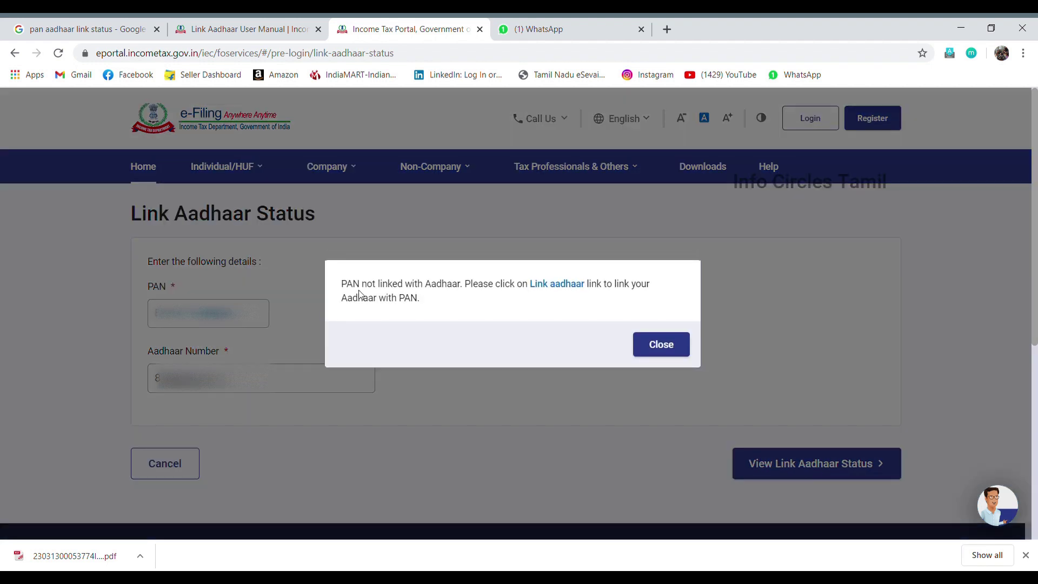
Read the 'PAN not linked with Aadhaar' result and dismiss it
drag(353, 284, 647, 284)
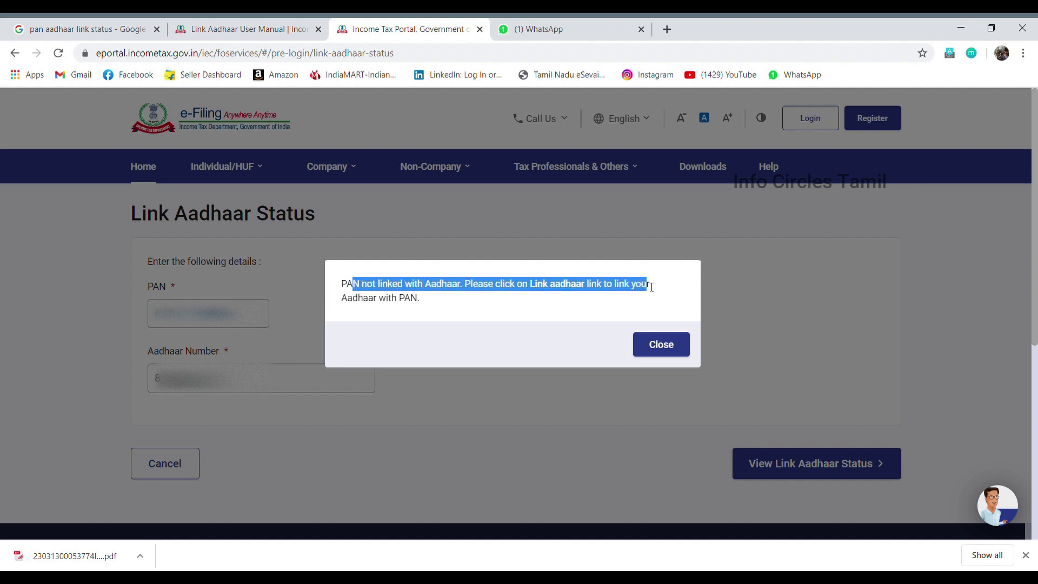
drag(354, 301, 421, 306)
click(425, 309)
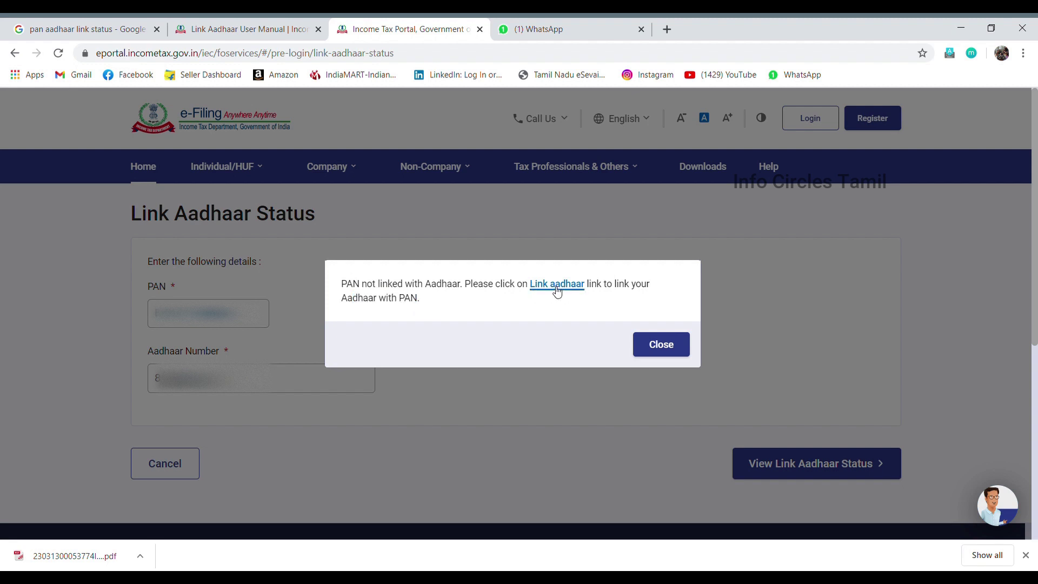
click(655, 352)
From Home, open Link Aadhaar and get 'Payment Details not found for this PAN'
click(147, 172)
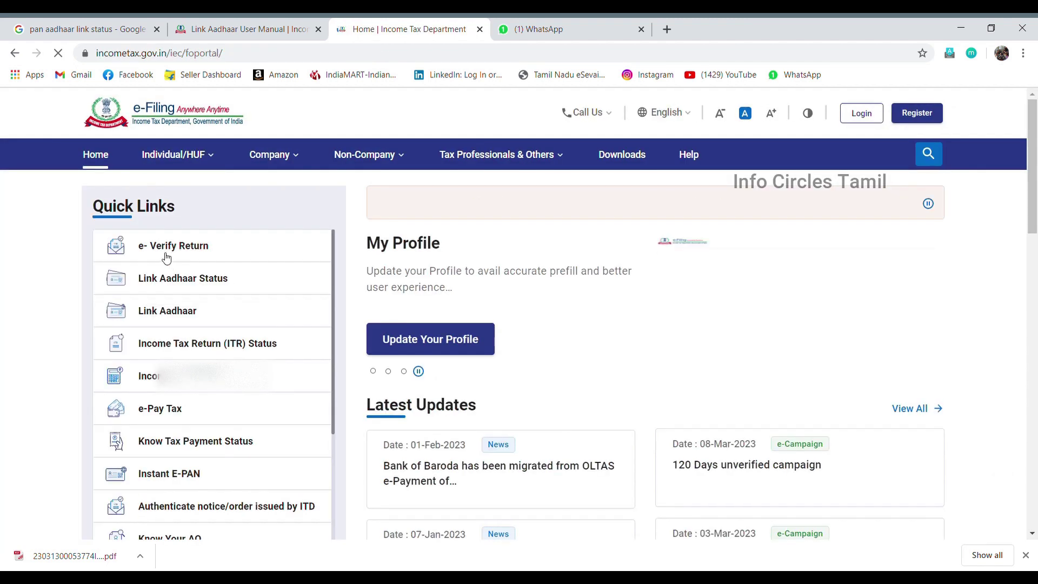
click(175, 311)
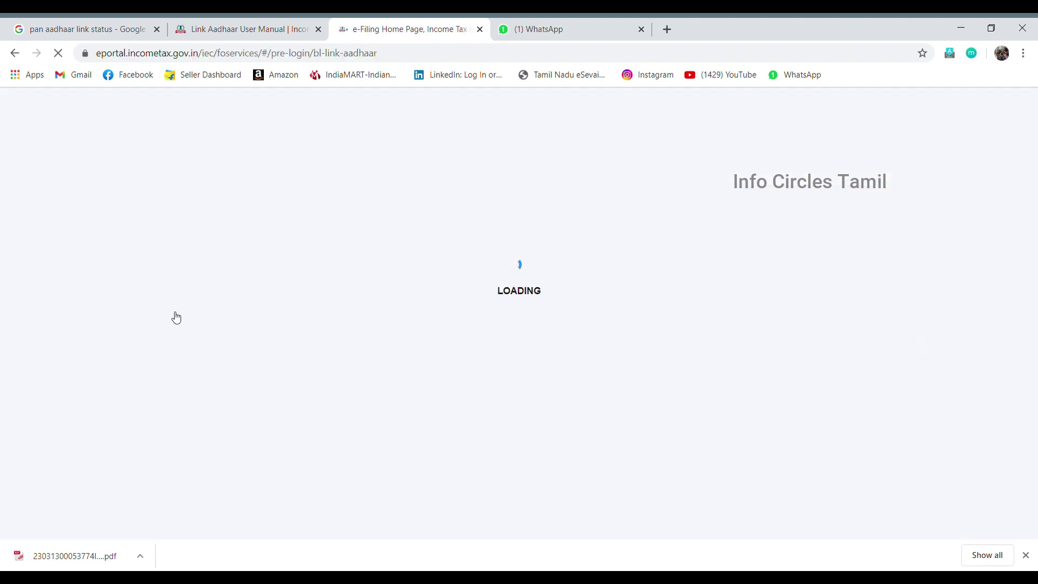
scroll(850, 498, down, 3)
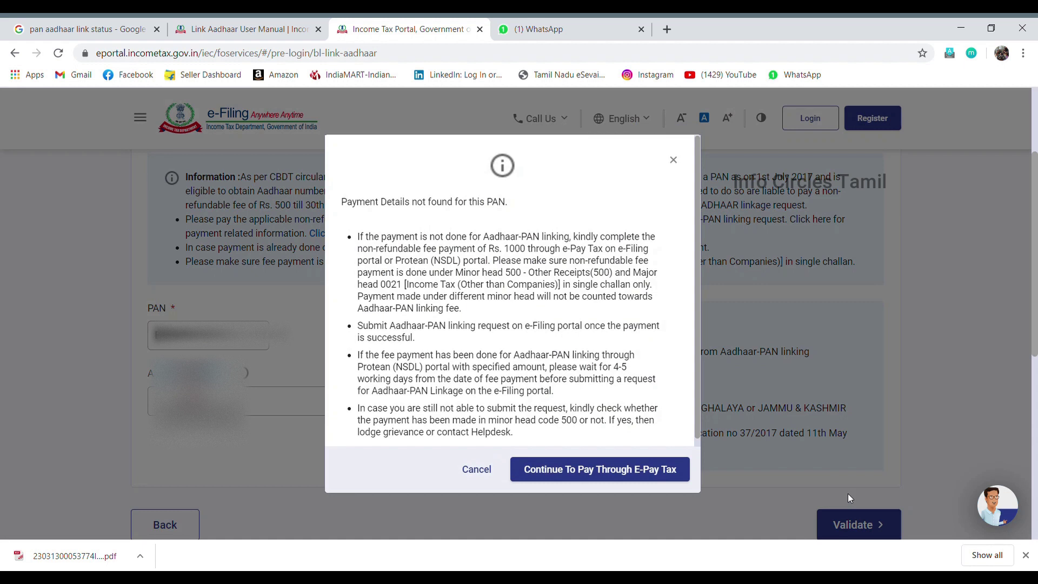
drag(341, 202, 511, 207)
click(511, 208)
scroll(535, 454, down, 1)
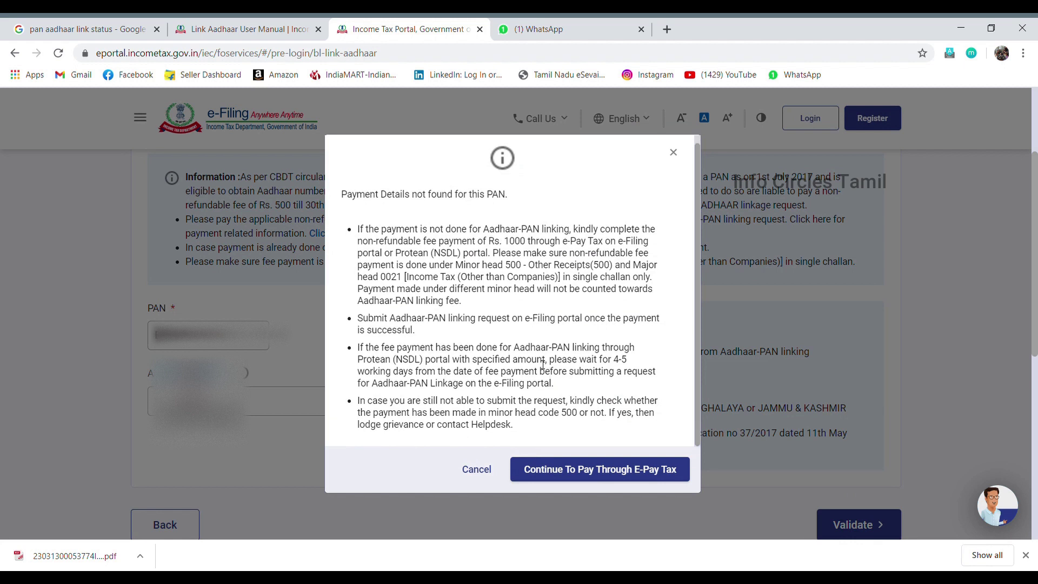
Open e-Pay Tax and enter the PAN, then its confirmation
click(601, 468)
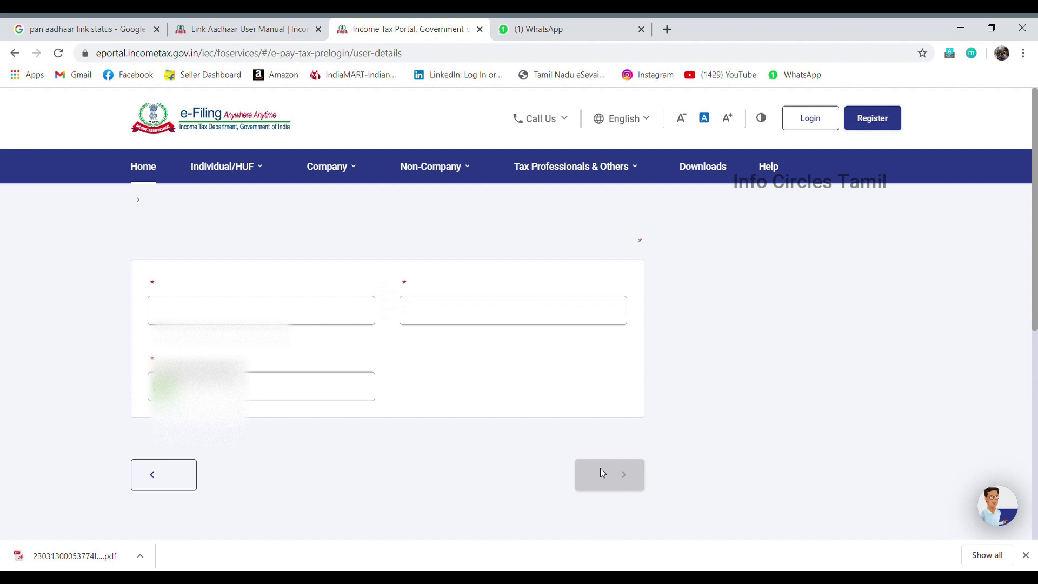
click(225, 376)
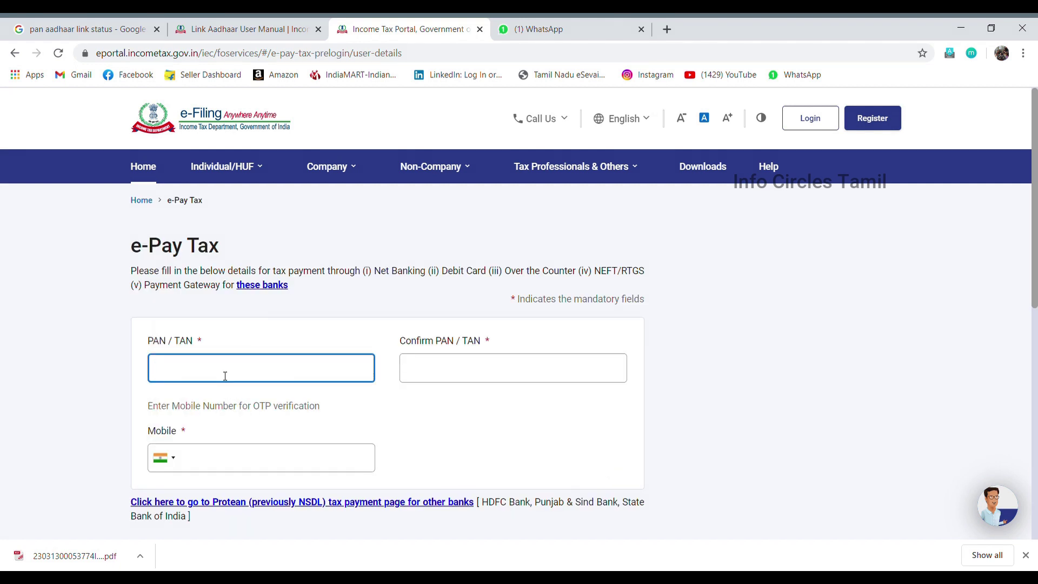
text(ABCDE1234F)
click(438, 377)
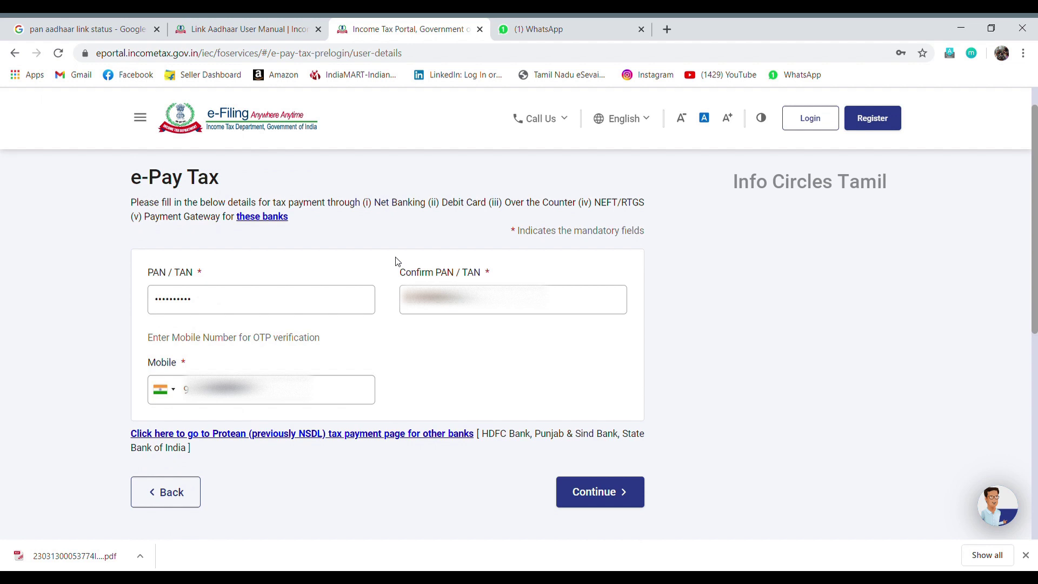
click(447, 308)
Verify the mobile OTP and continue to the e-Pay Tax payment categories
click(600, 492)
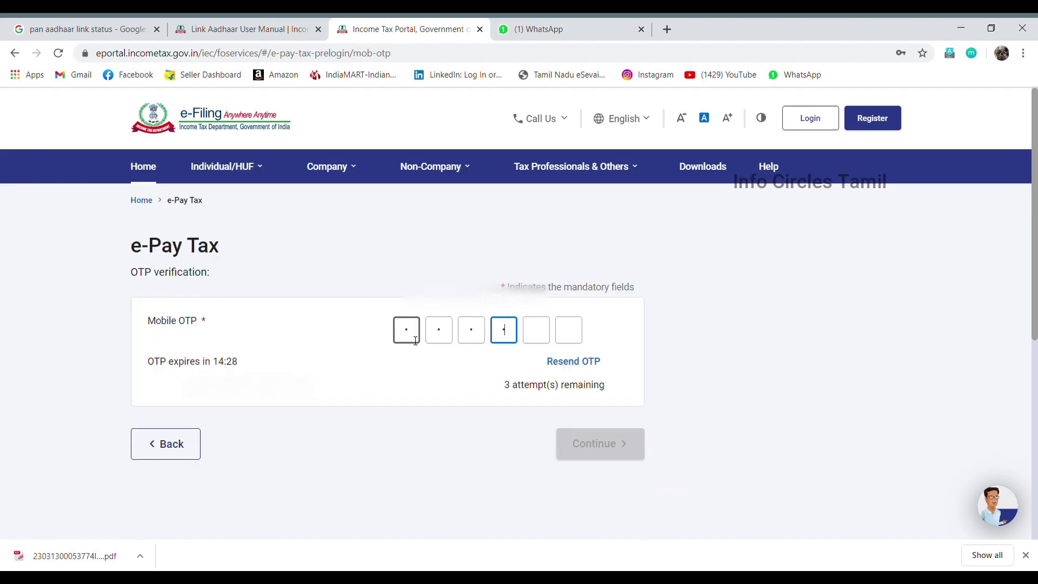
text(0)
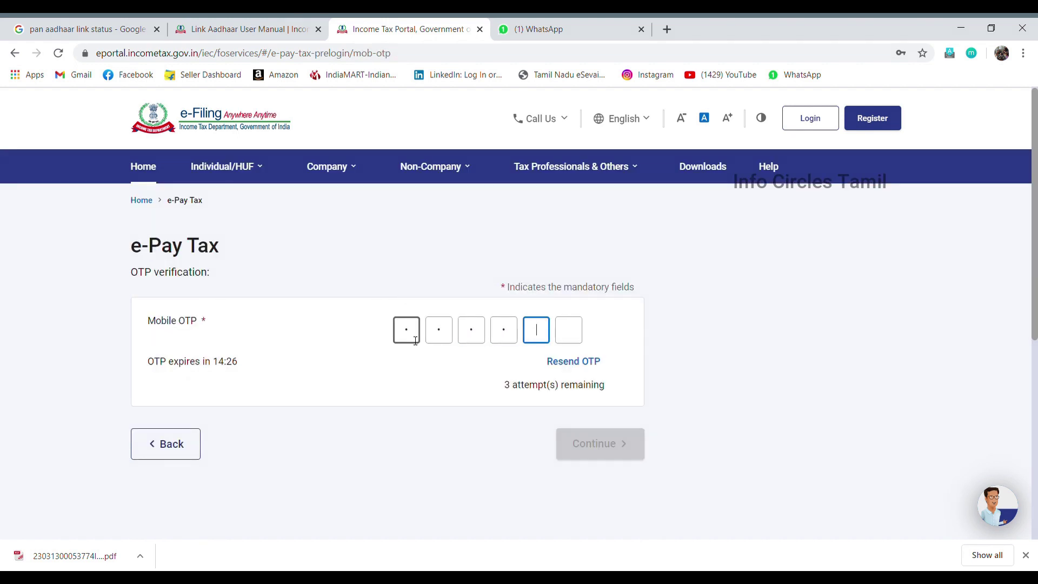
text(0)
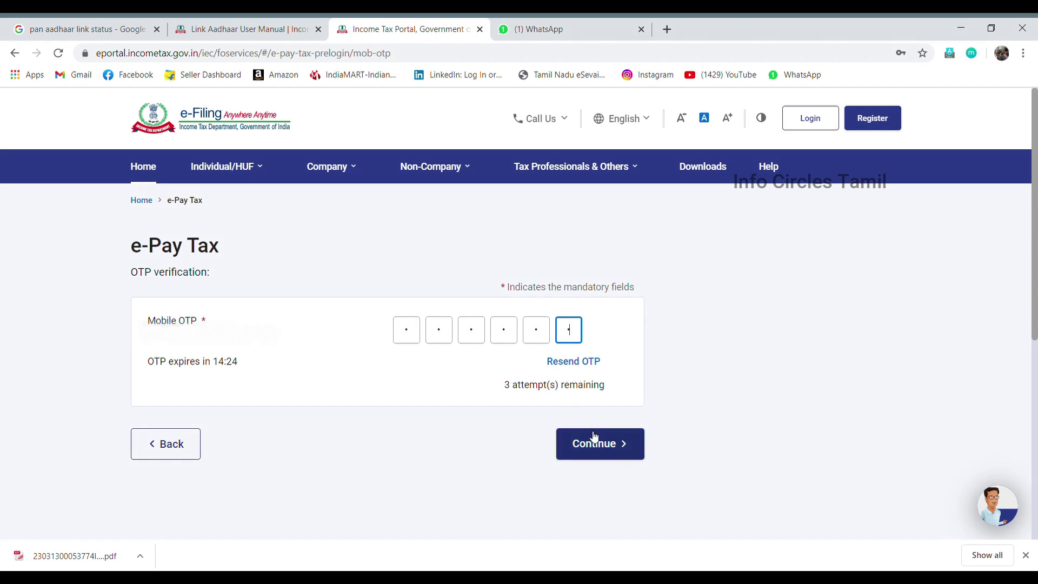
click(595, 444)
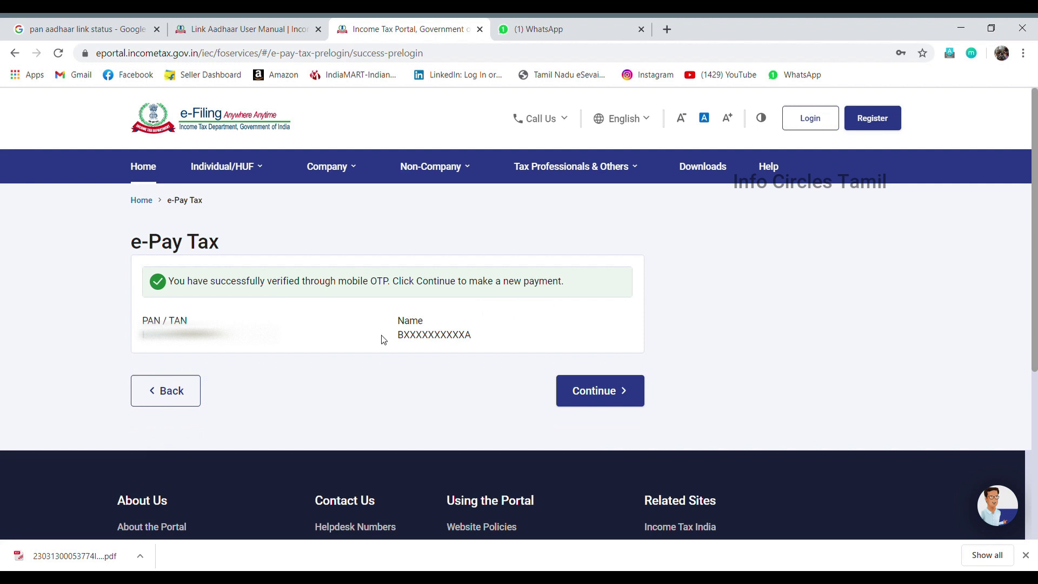
click(578, 387)
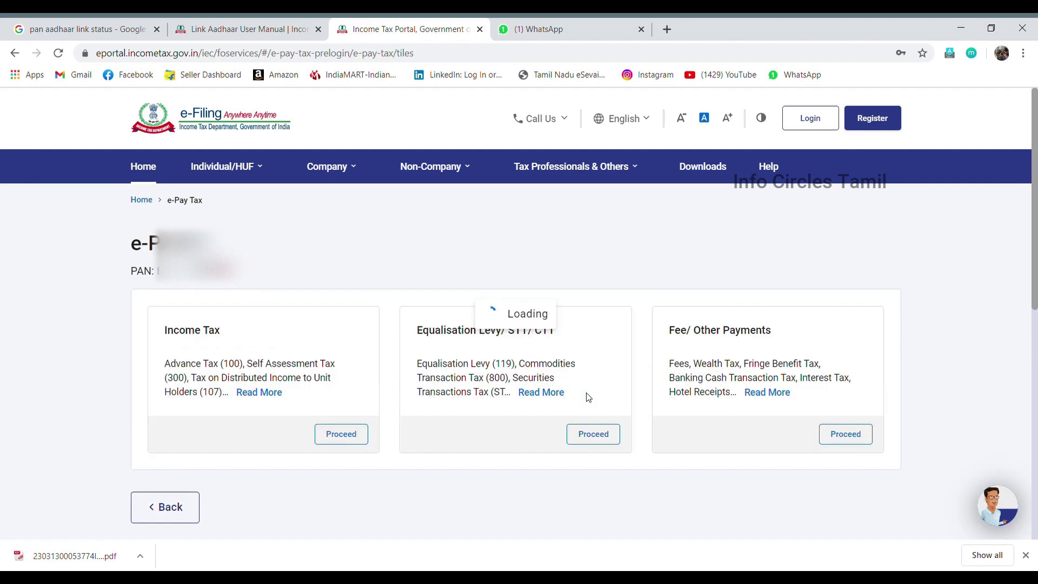
Choose Income Tax, AY 2023-24, Other Receipts (500), and continue to the ₹1,000 break-up
drag(165, 329, 214, 341)
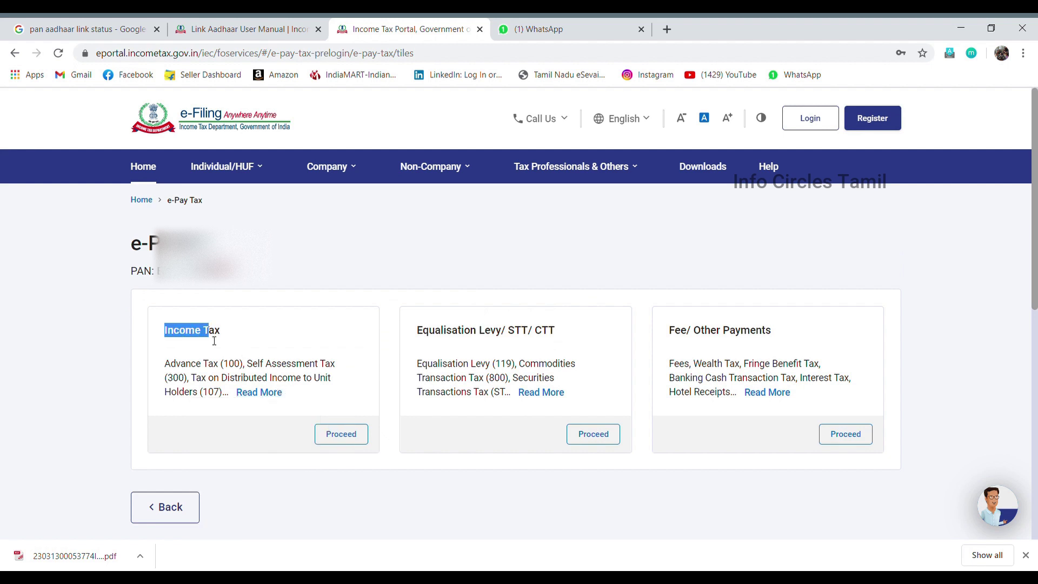
click(242, 340)
click(341, 435)
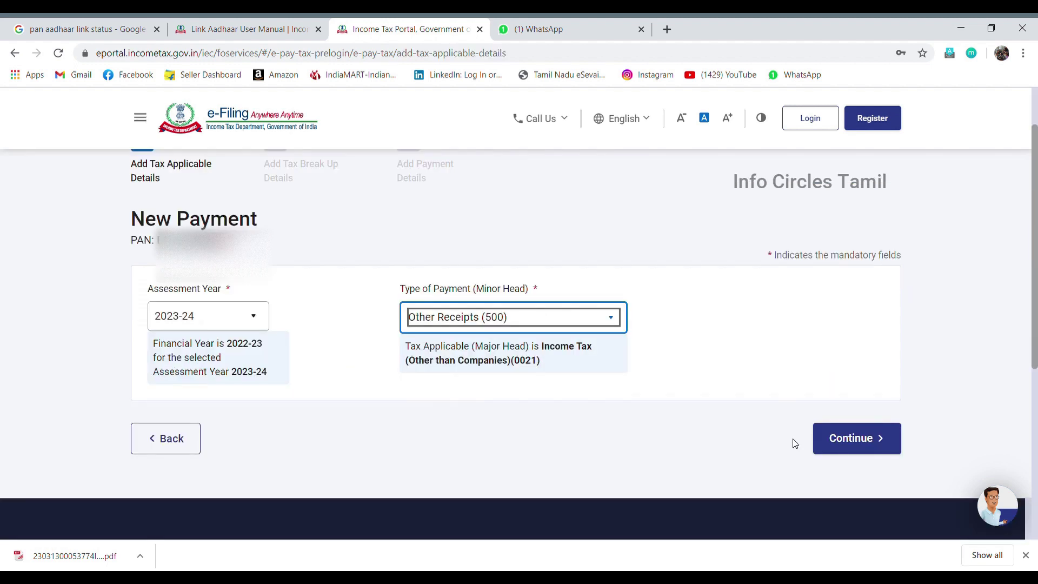
click(850, 439)
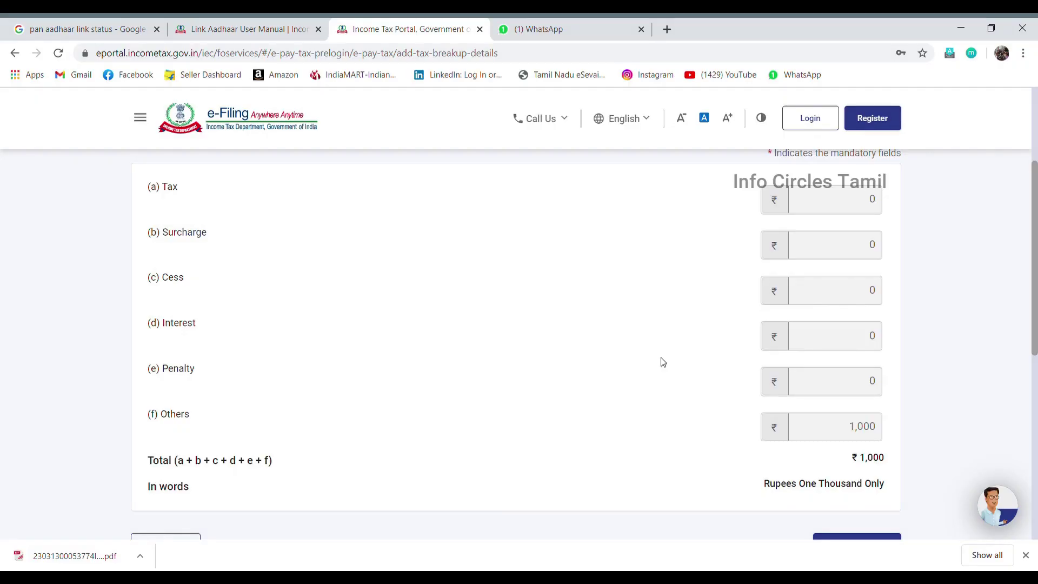
Confirm the ₹1,000 total and select Indian Bank under Net Banking
scroll(663, 361, down, 2)
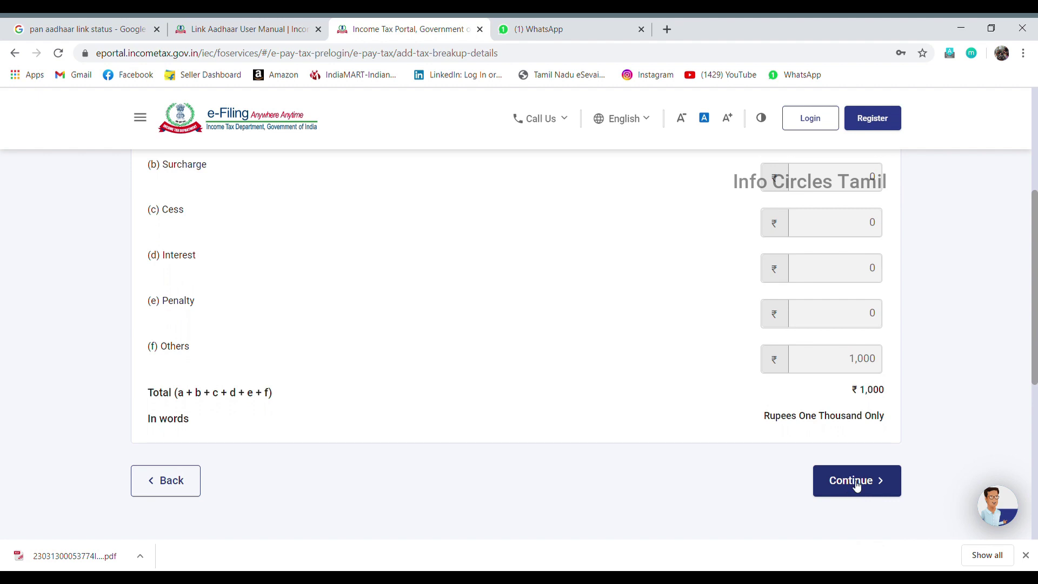
drag(860, 389, 880, 390)
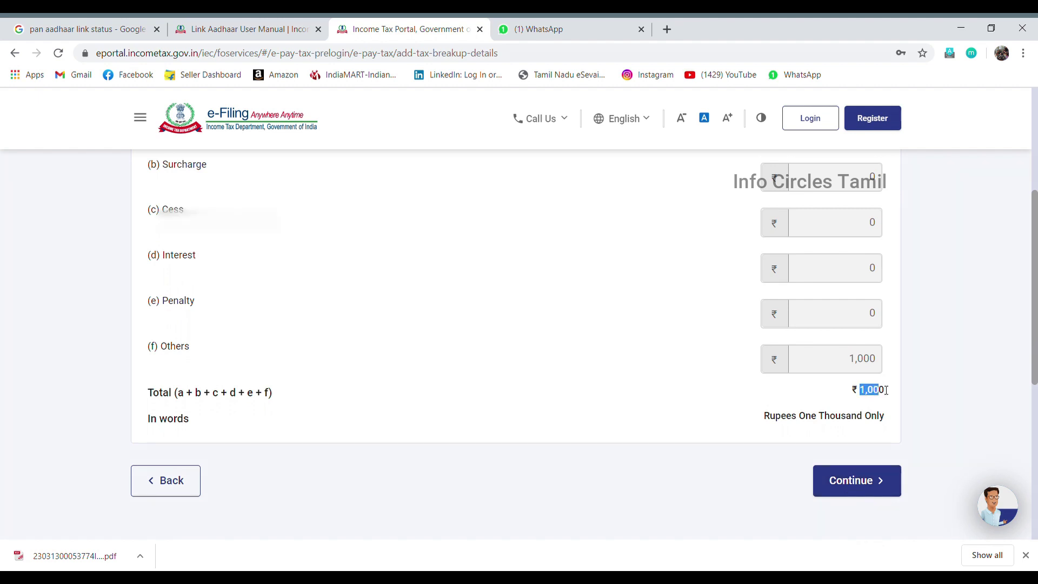
click(856, 474)
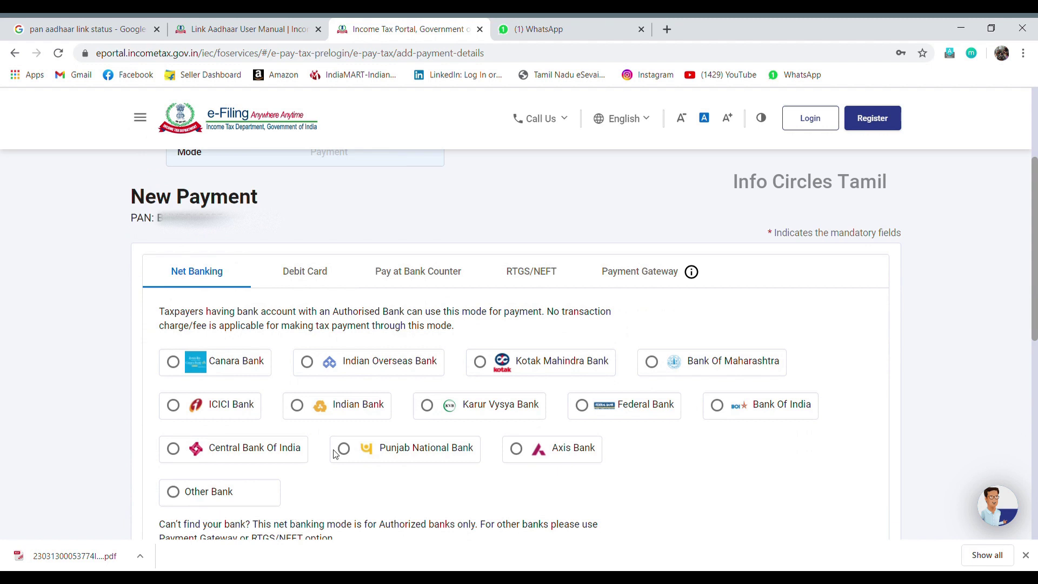
click(303, 407)
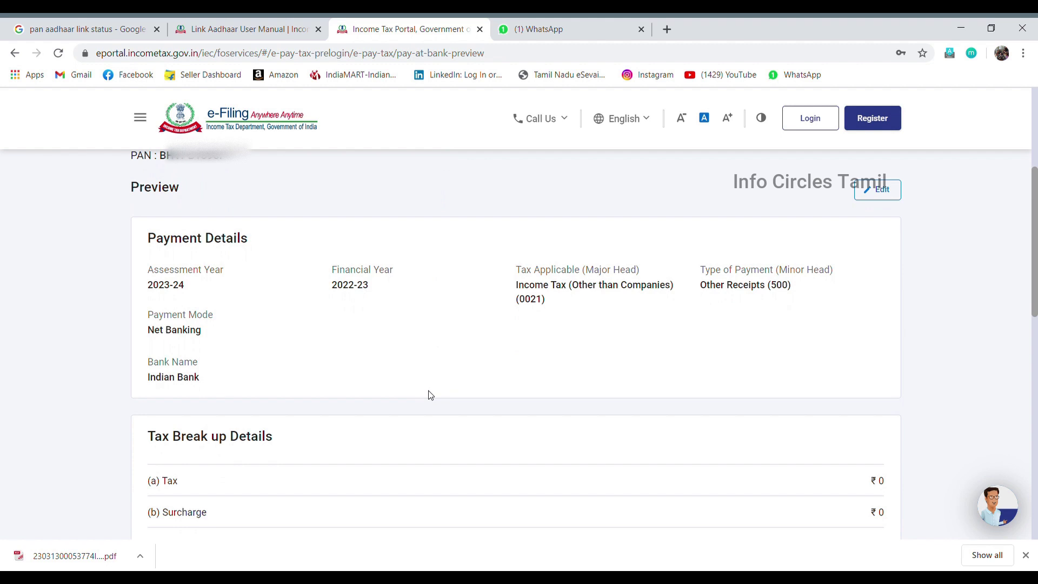
Choose Pay Now, agree to the terms and conditions, and submit to the bank
scroll(430, 396, down, 5)
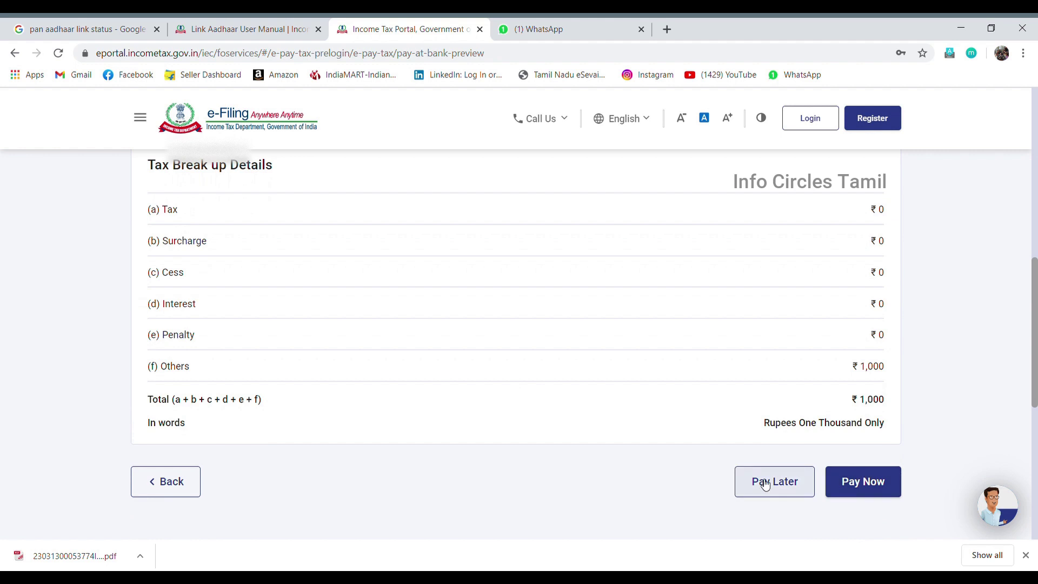
click(873, 489)
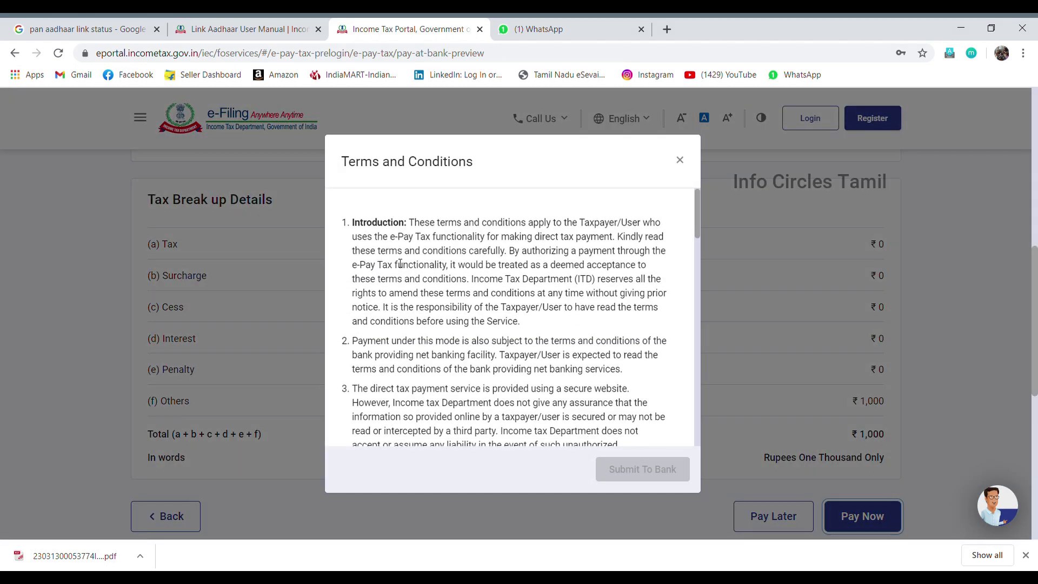
drag(355, 161, 427, 161)
click(475, 164)
scroll(411, 289, down, 6)
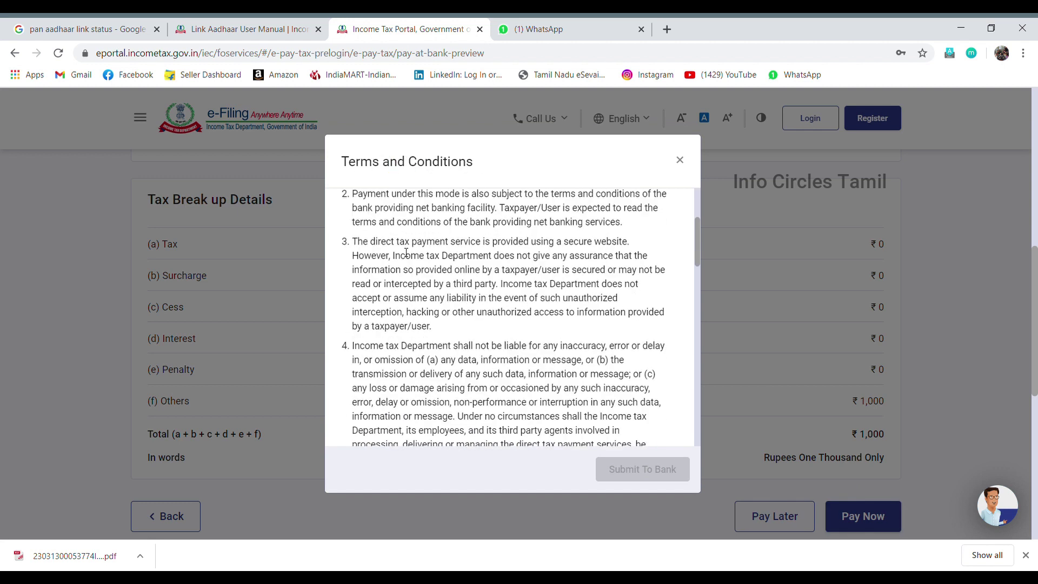
scroll(410, 289, down, 14)
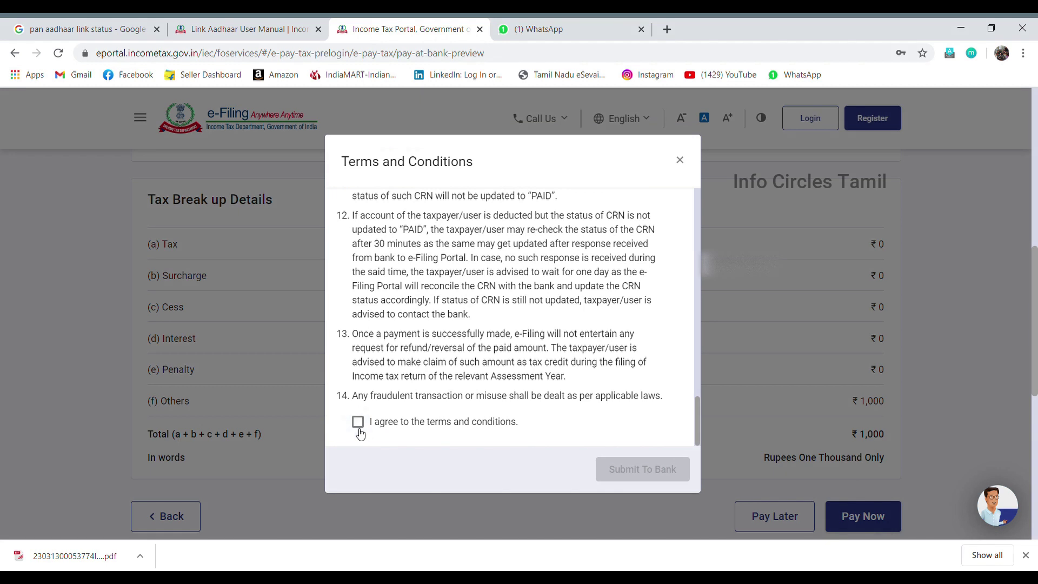
click(365, 426)
click(639, 468)
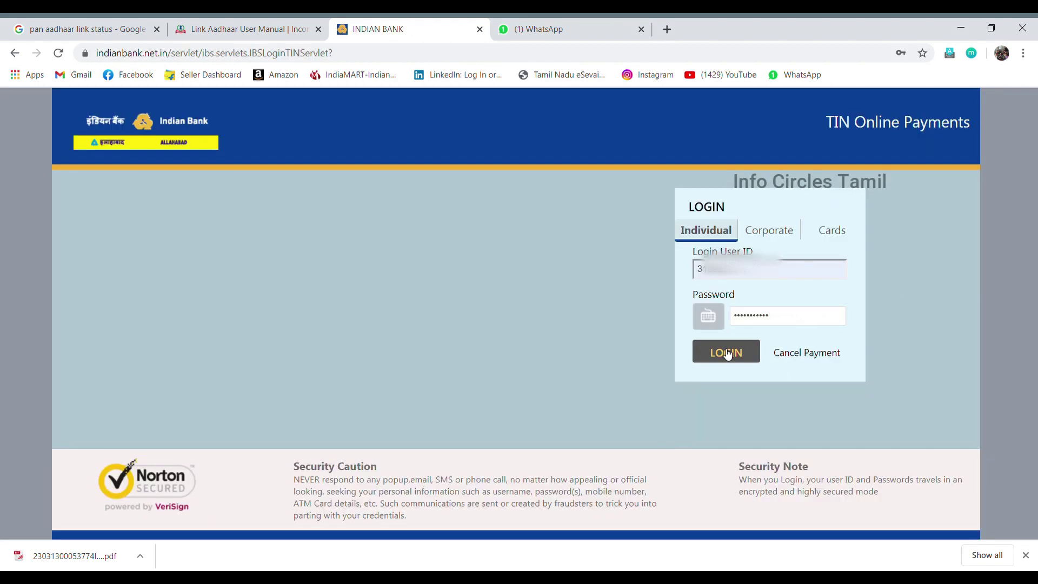
Log in to Indian Bank net banking and complete the ₹1,000 challan payment
click(725, 352)
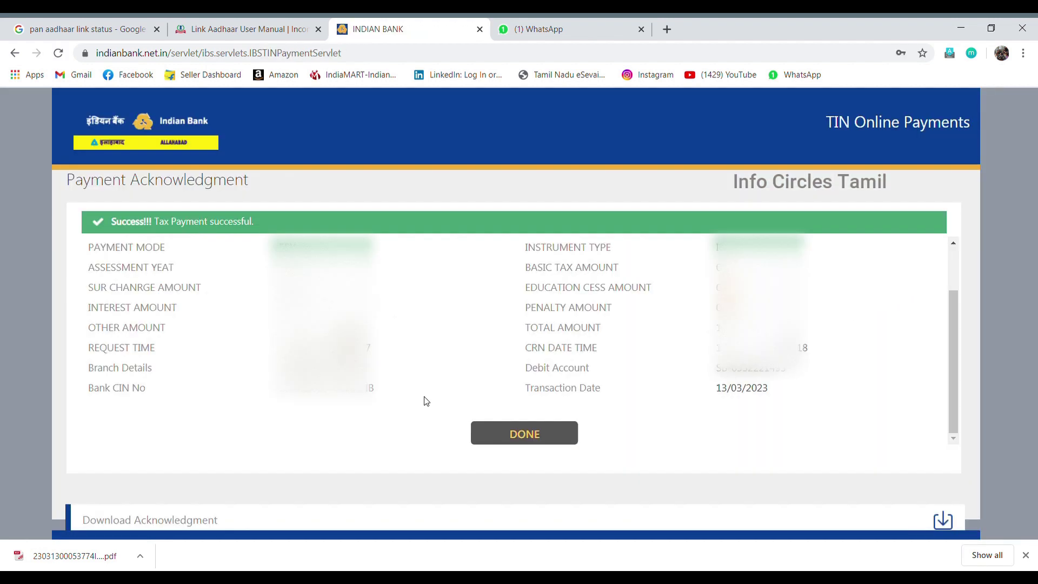
click(500, 434)
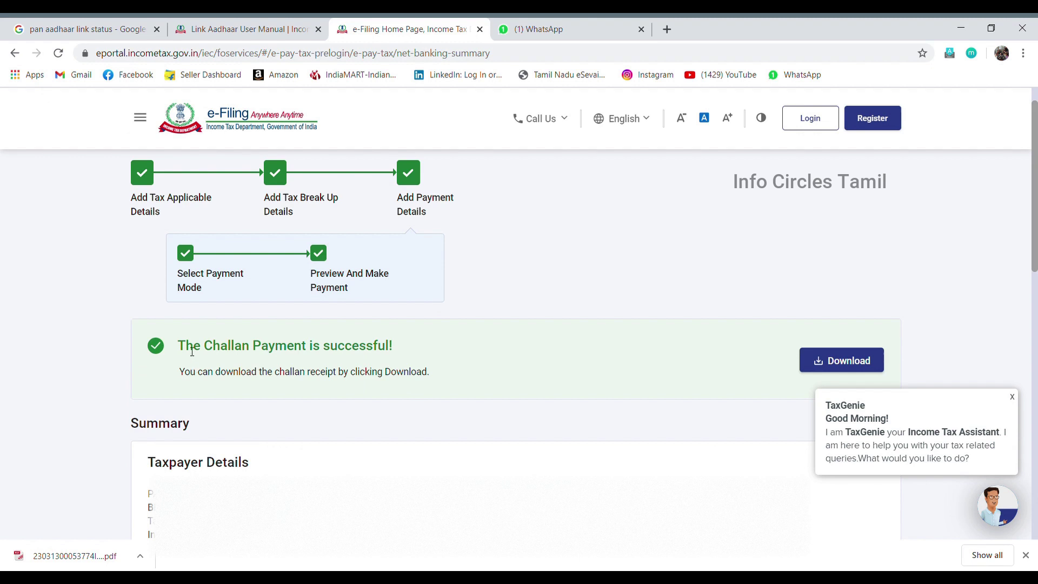
Download the challan receipt from the payment-successful page
drag(188, 352, 407, 357)
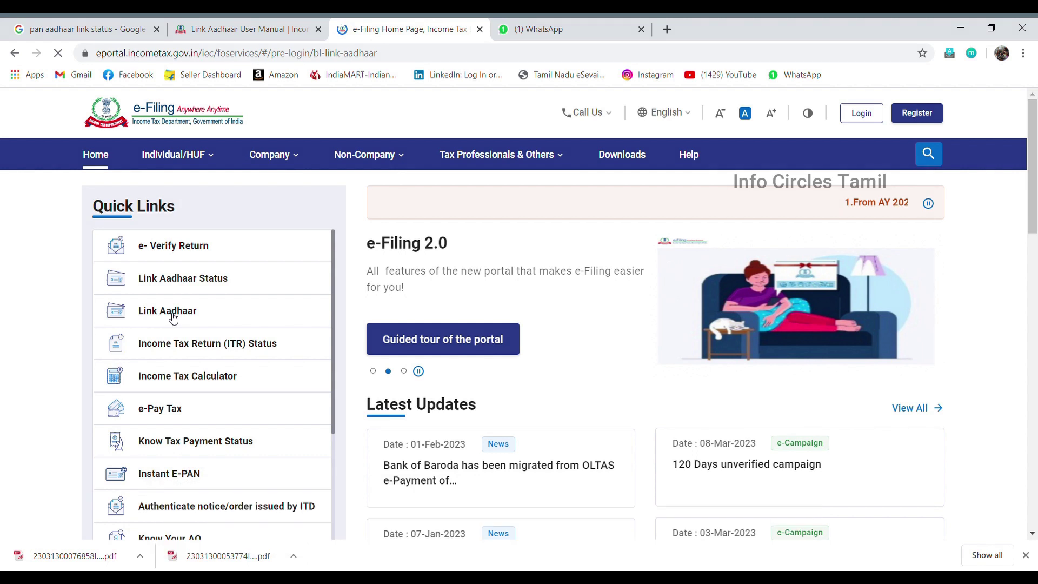
click(173, 318)
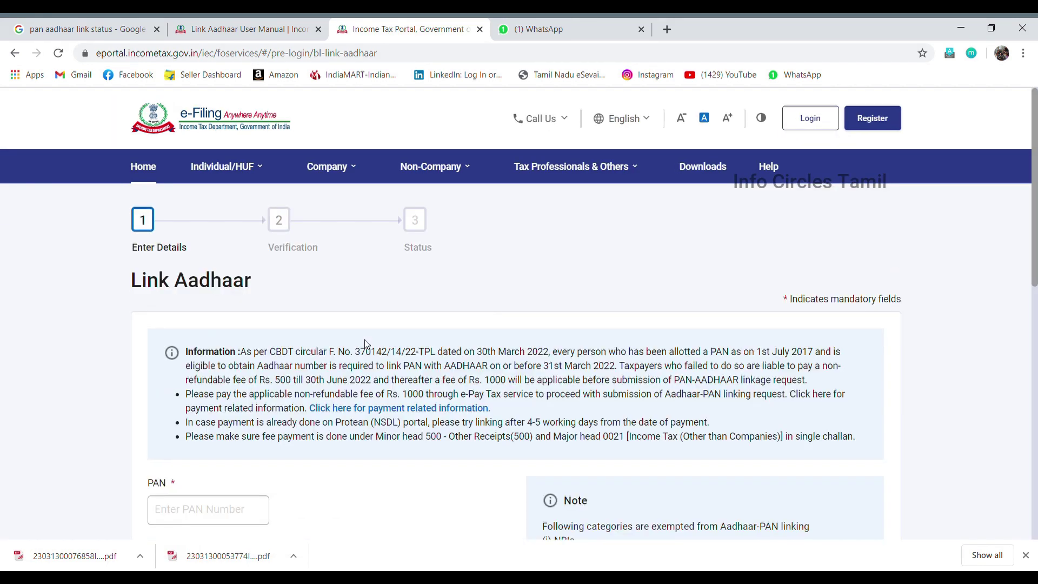
Enter the PAN and Aadhaar number and validate them against the paid fee
scroll(371, 344, down, 1)
click(211, 442)
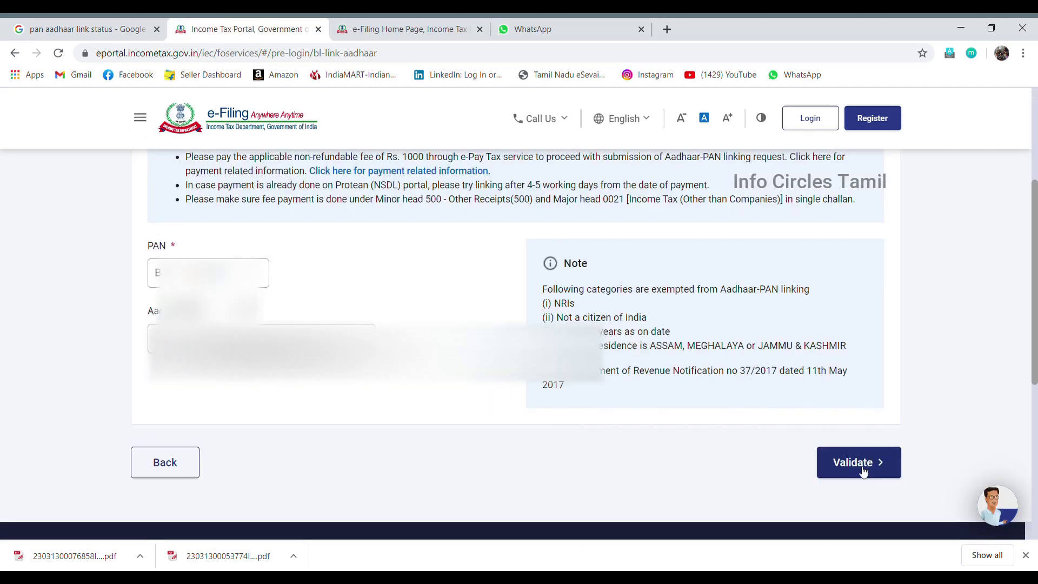
click(860, 462)
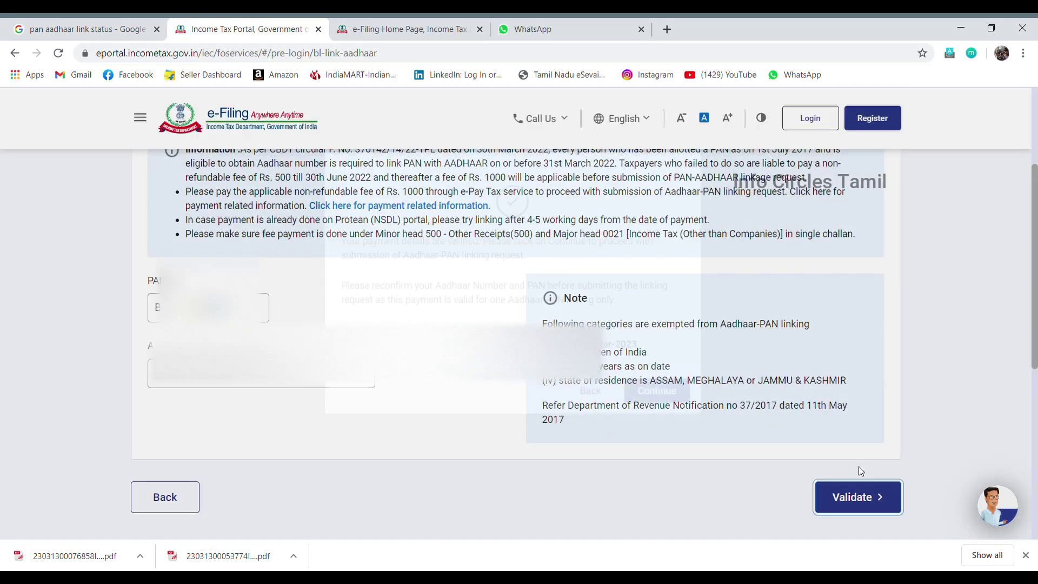
Review the payment-verified notice and continue to the Link Aadhaar Enter Details step
drag(353, 278, 636, 277)
drag(346, 287, 516, 294)
click(516, 294)
drag(388, 316, 469, 318)
click(525, 325)
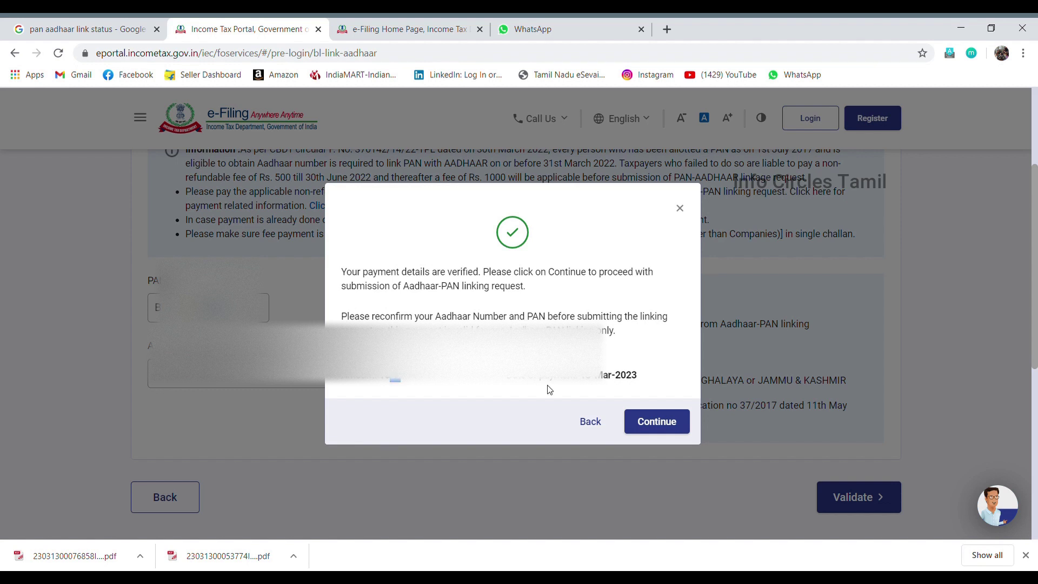
drag(547, 385, 633, 395)
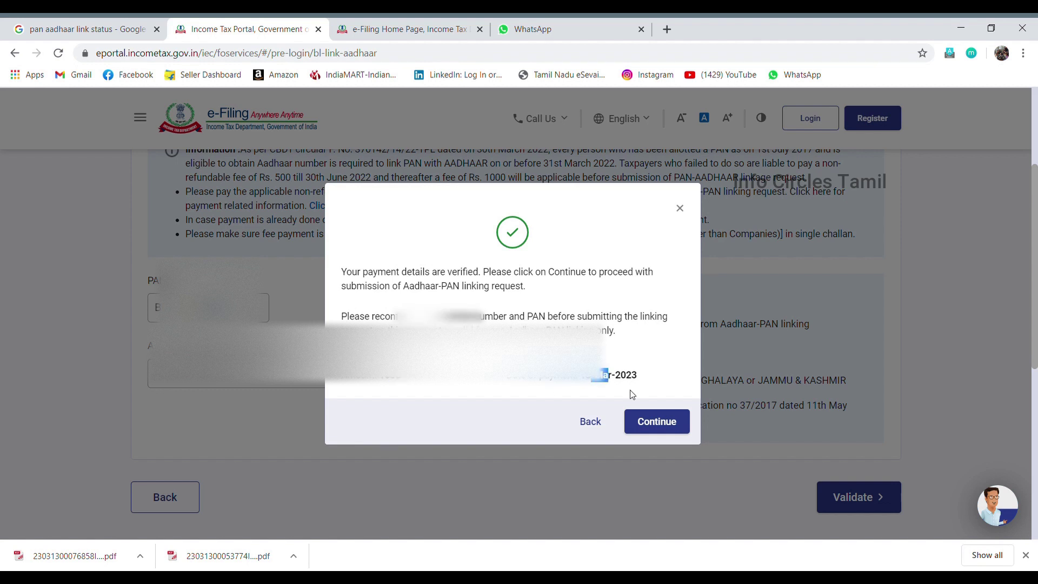
click(644, 422)
drag(148, 244, 238, 245)
click(283, 239)
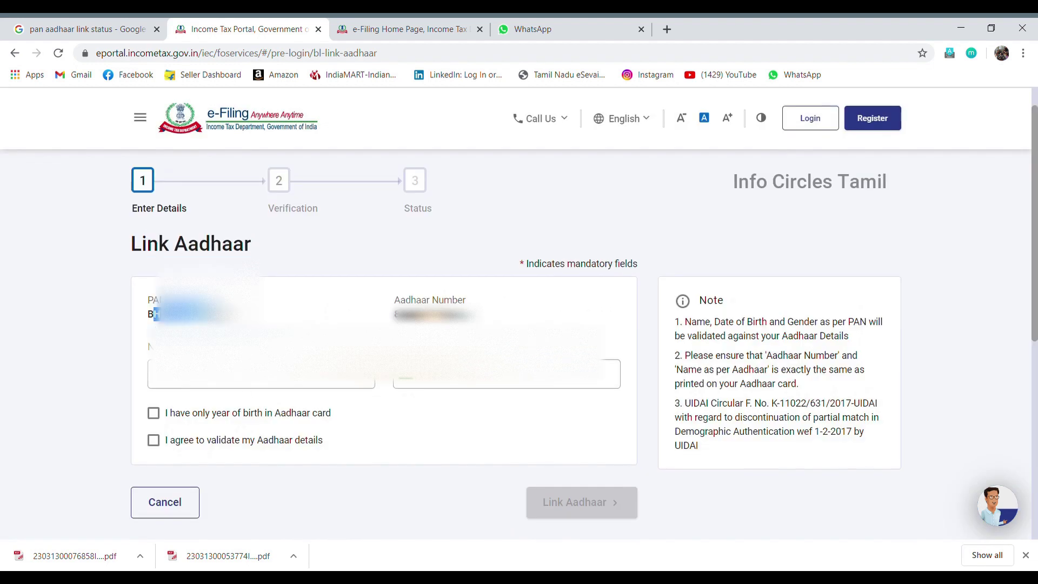
Review the entered Aadhaar number, agree to Aadhaar validation, and submit the link request
drag(395, 316, 465, 316)
click(481, 320)
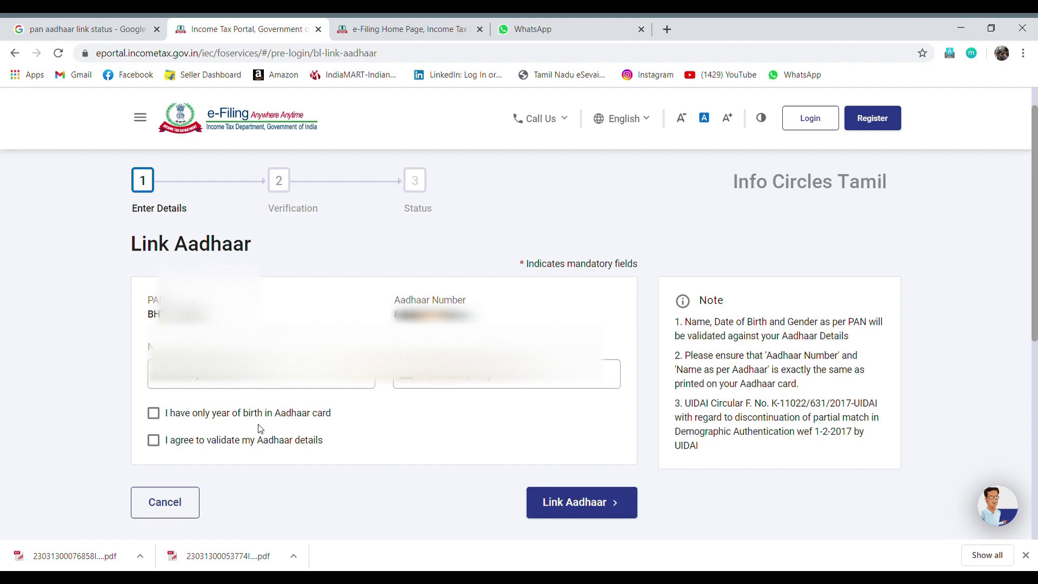
click(154, 440)
click(588, 505)
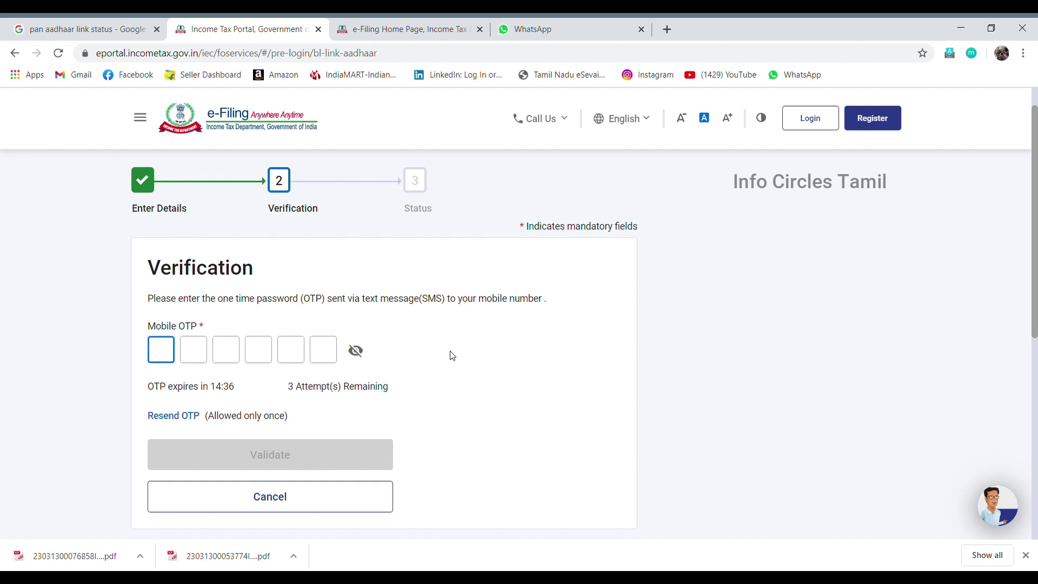
Enter the six-digit mobile OTP and validate it
text(••••••)
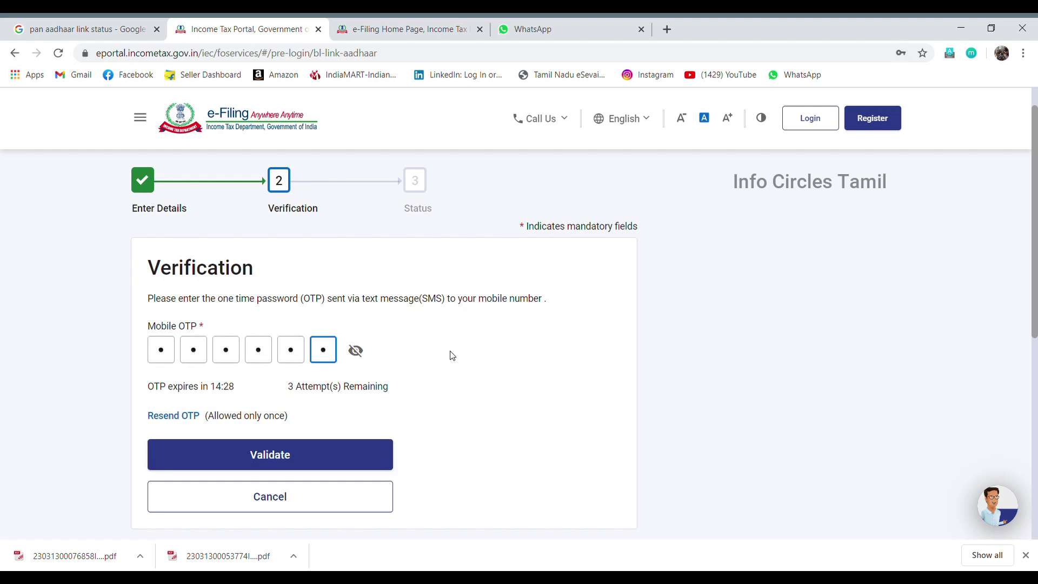
click(285, 455)
Read the confirmation that the request was sent to UIDAI, with advice to check status later
drag(367, 307, 646, 306)
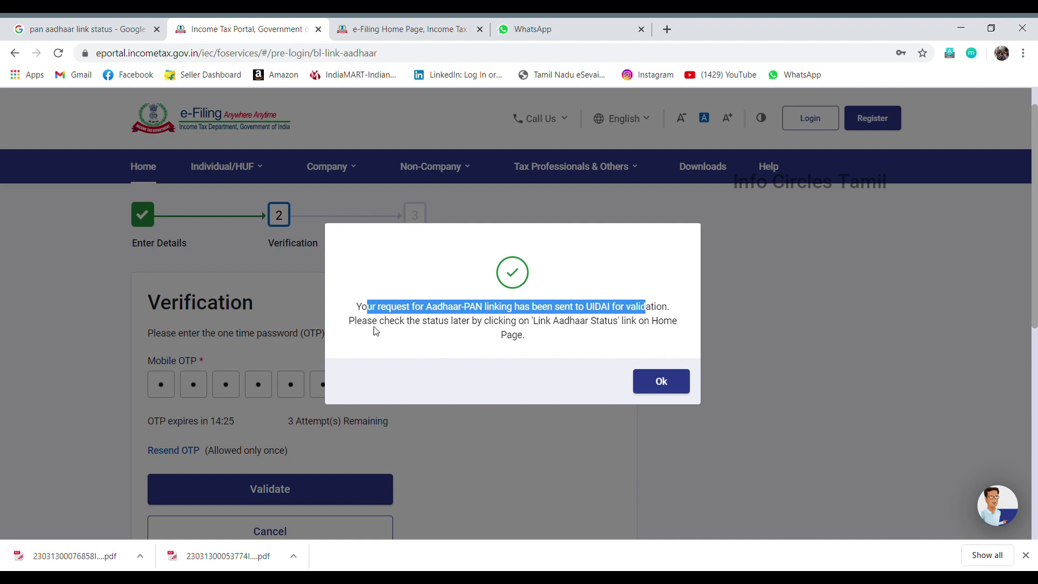
drag(357, 322, 528, 335)
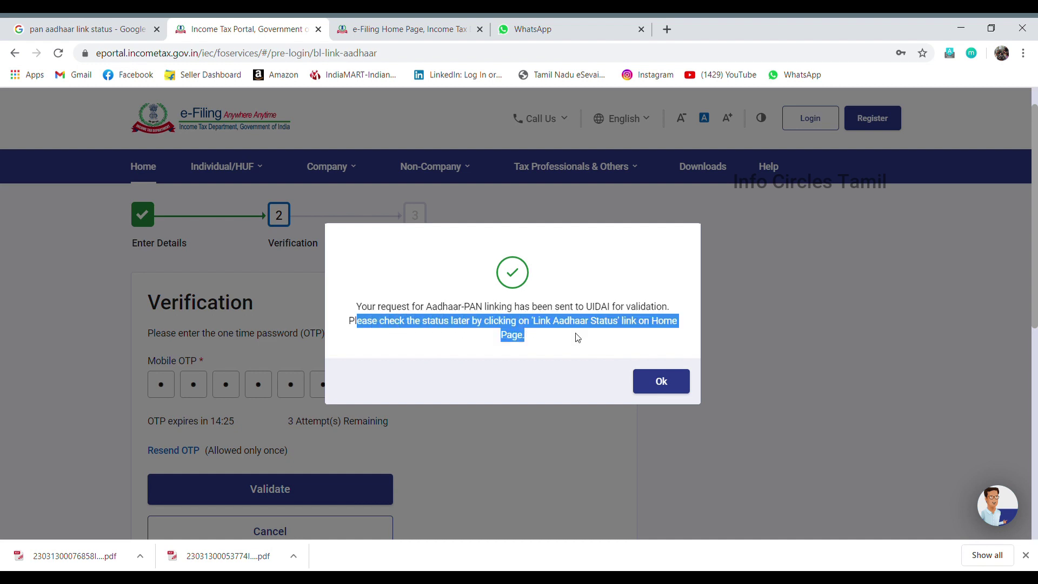
click(539, 339)
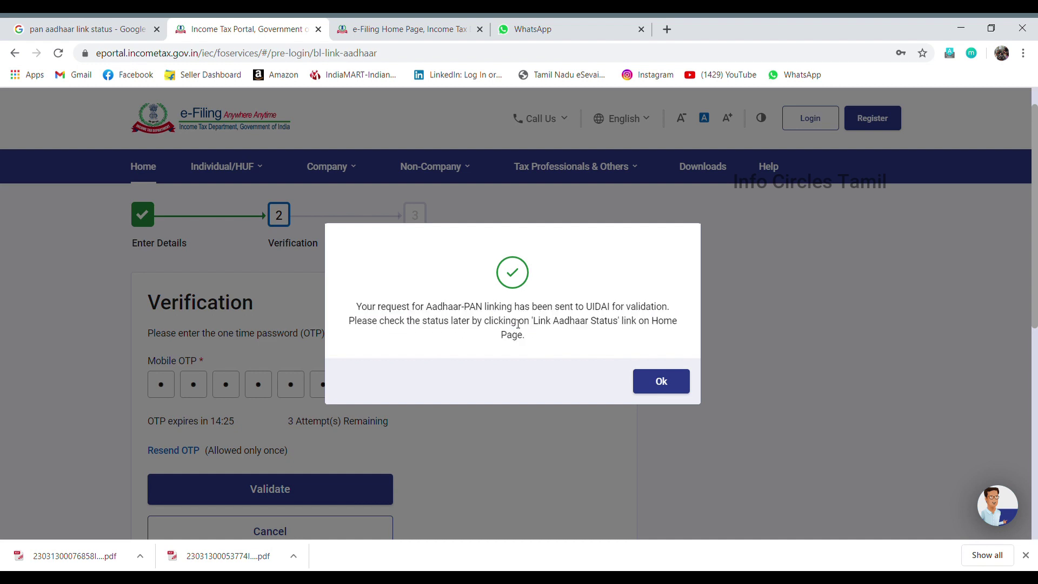